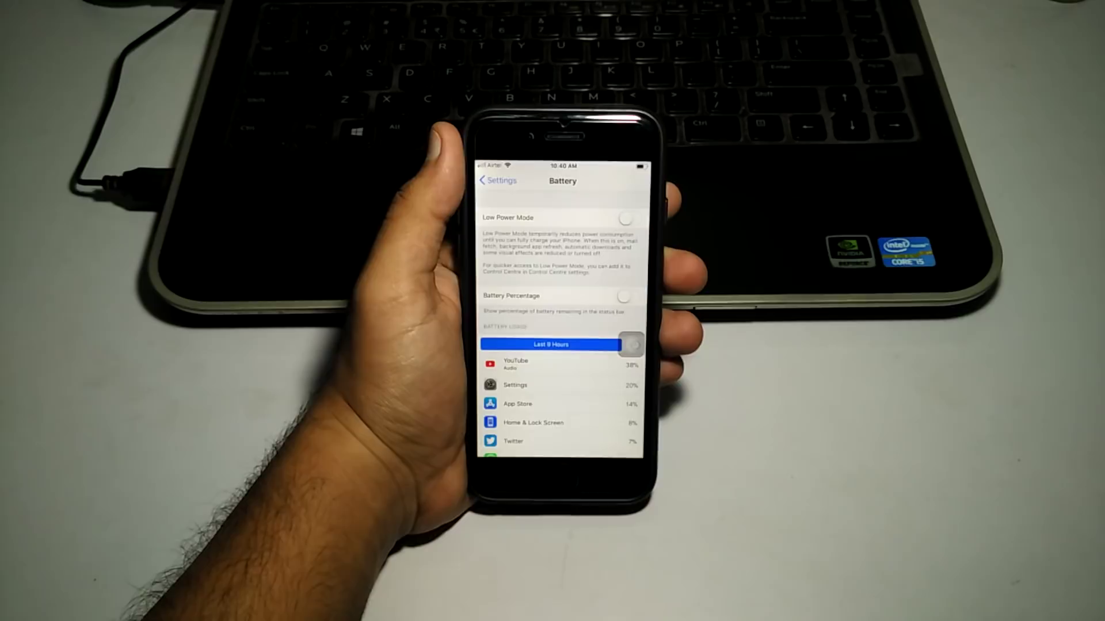
{"action": "scroll", "coordinate": [561, 345], "scroll_direction": "down", "scroll_amount": 5}
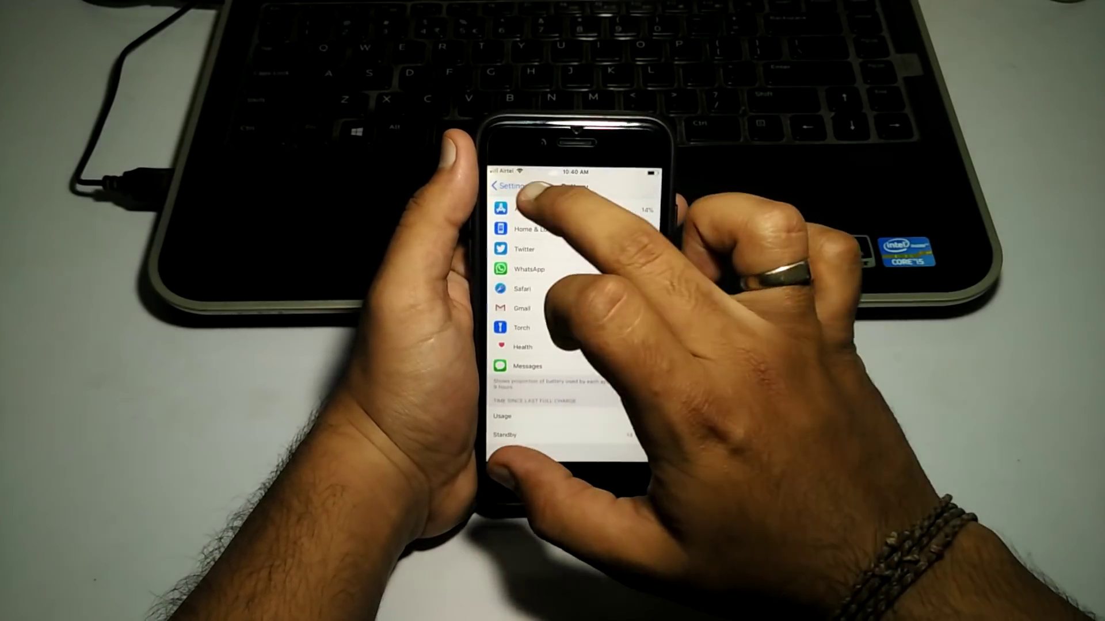
- Go back from the per-app battery usage details to the main Settings list
{"action": "left_click", "coordinate": [499, 186]}
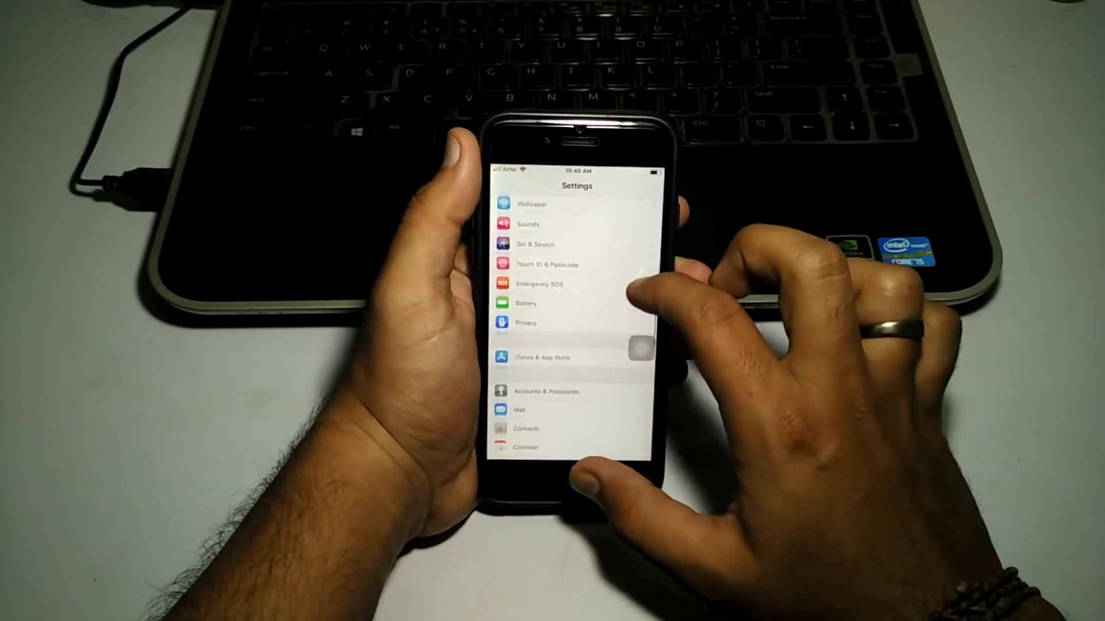
- From the home screen's next icon page, show AnTuTu's 72879 score with its per-category breakdown
{"action": "left_click", "coordinate": [640, 347]}
{"action": "left_click_drag", "start_coordinate": [638, 363], "coordinate": [509, 316]}
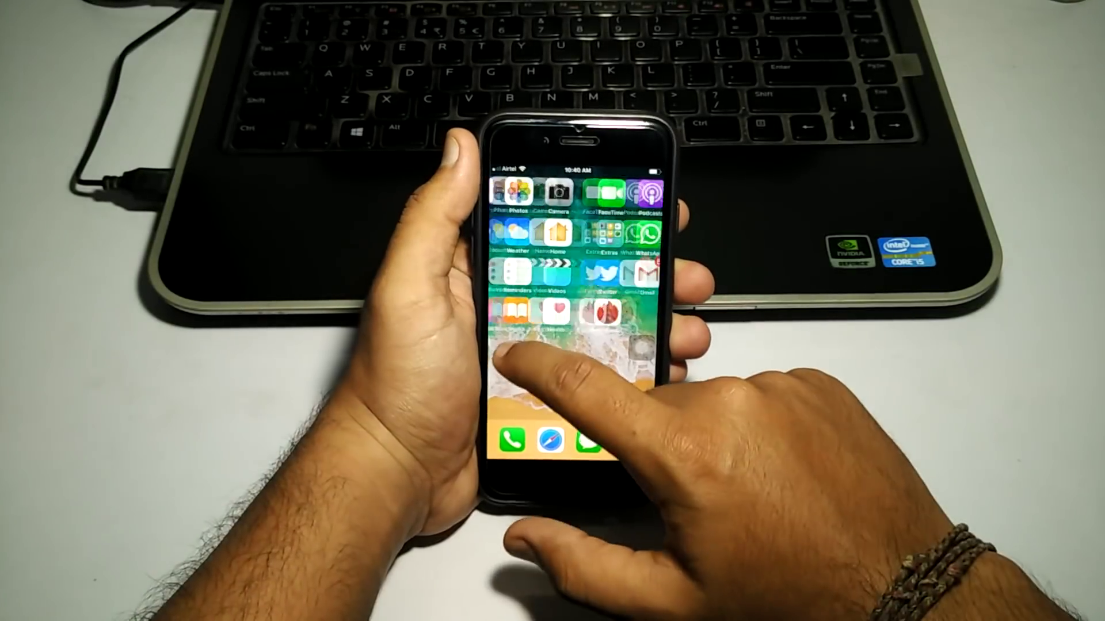
{"action": "left_click", "coordinate": [514, 305]}
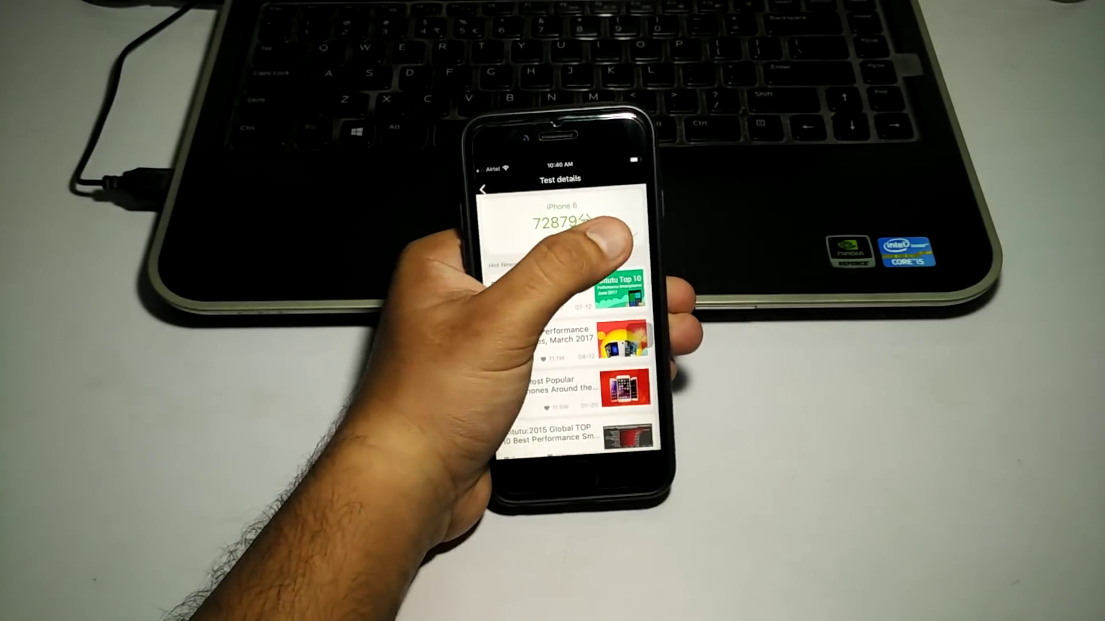
{"action": "left_click", "coordinate": [630, 247]}
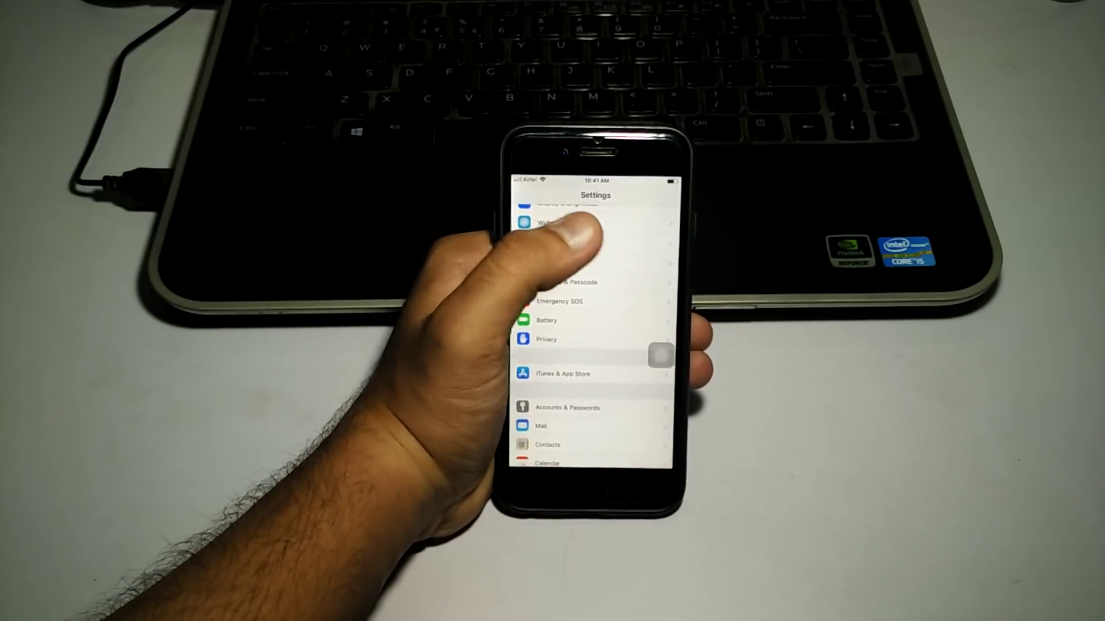
{"action": "scroll", "coordinate": [562, 259], "scroll_direction": "up", "scroll_amount": 1}
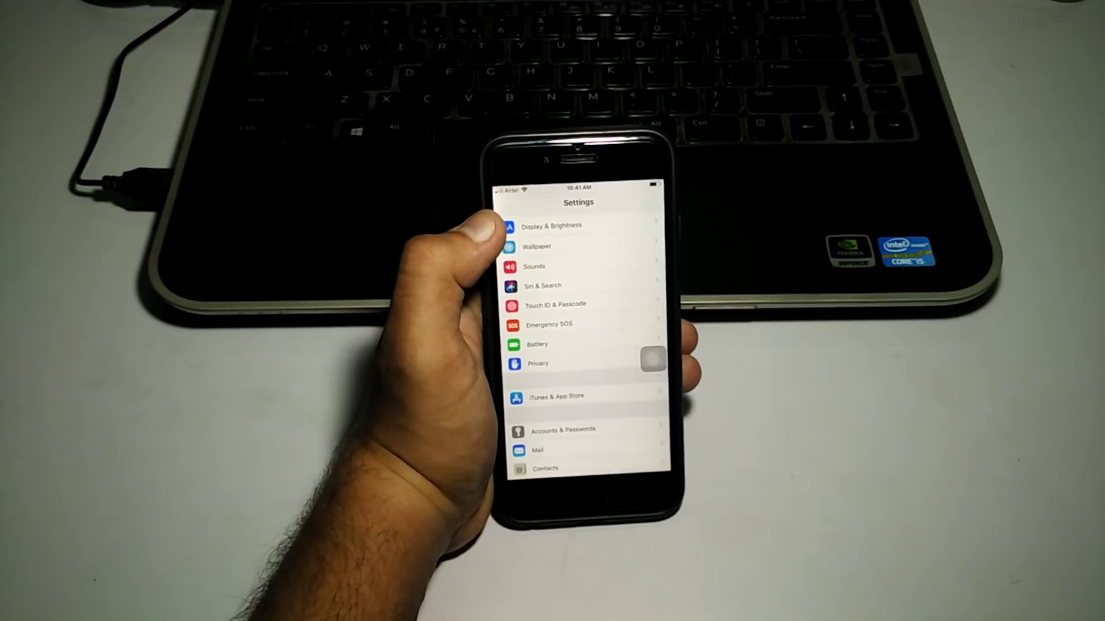